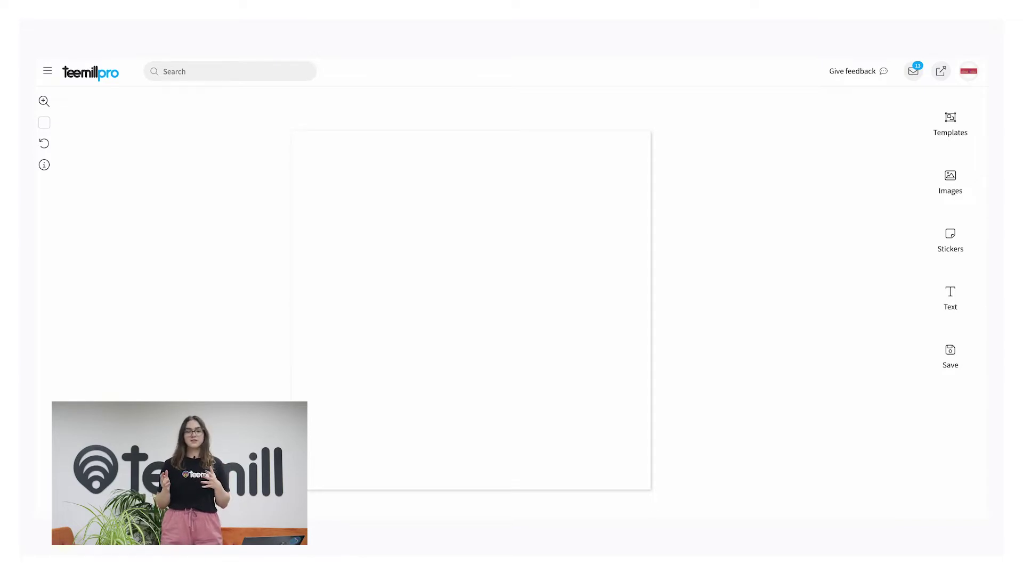
Apply the square Shop Organic template, with model photo, tagline and Shop Now button, to the canvas
left_click(951, 126)
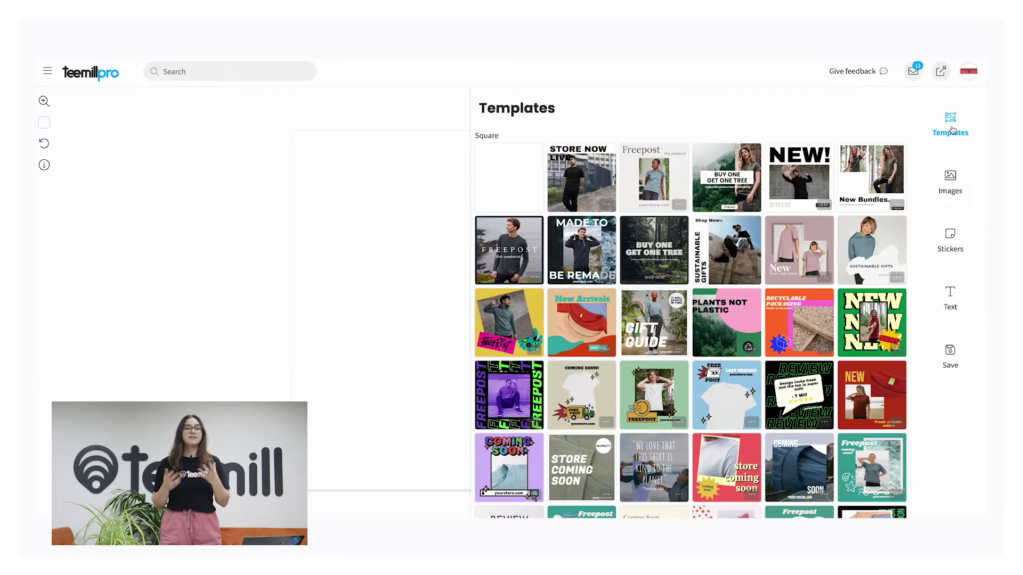
scroll(876, 212, "down", 3)
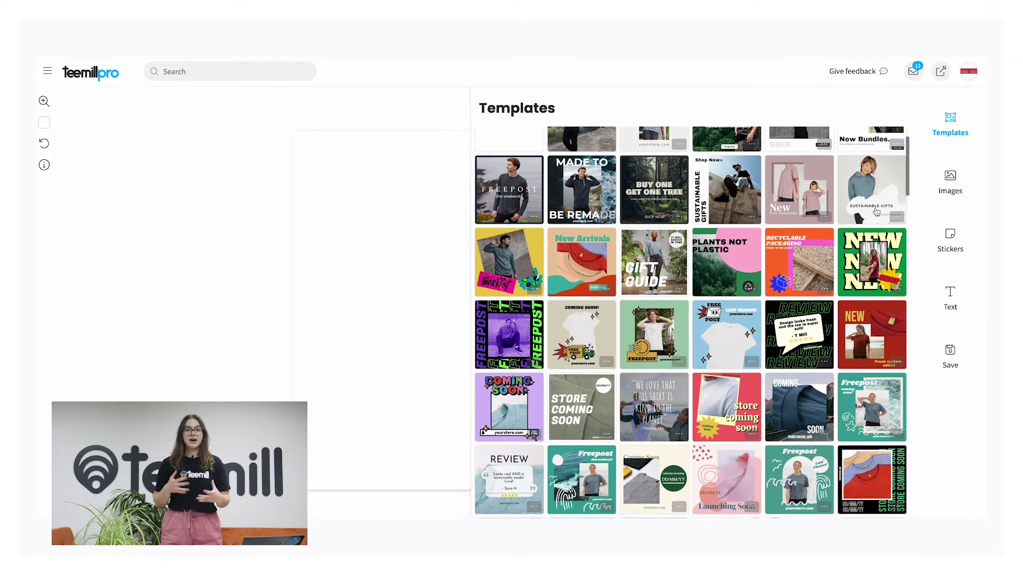
scroll(876, 212, "down", 10)
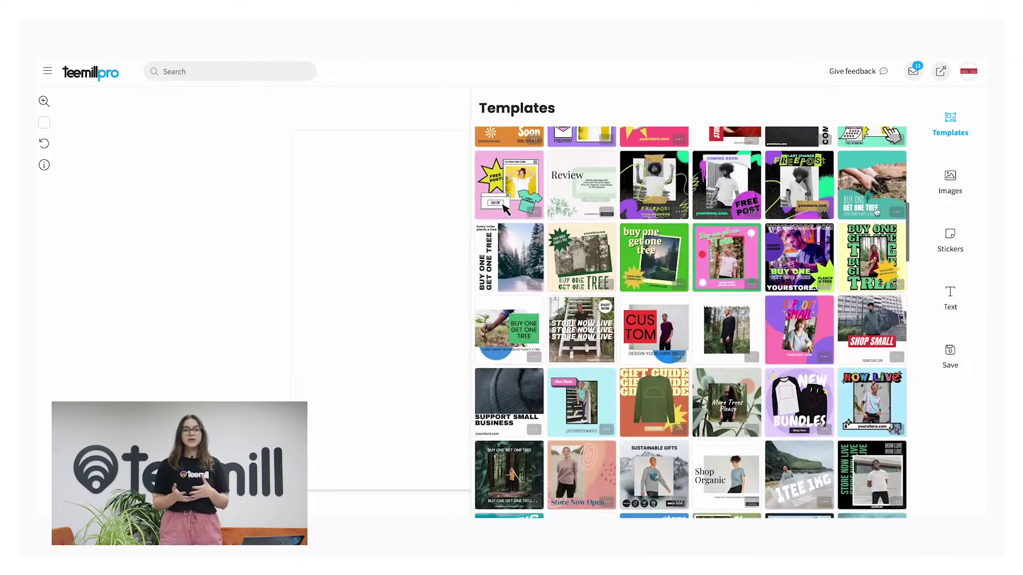
scroll(876, 212, "down", 4)
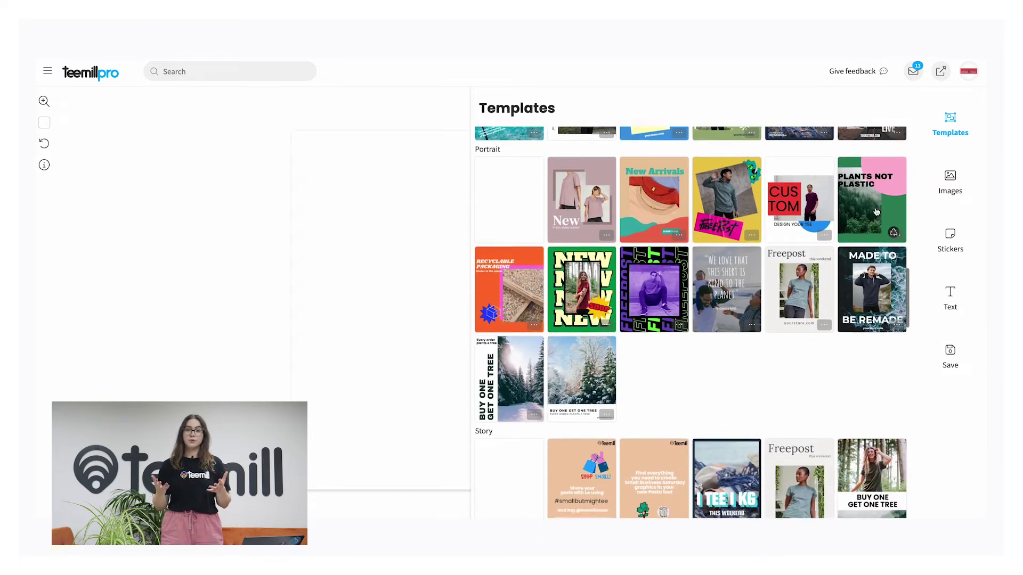
scroll(877, 212, "down", 3)
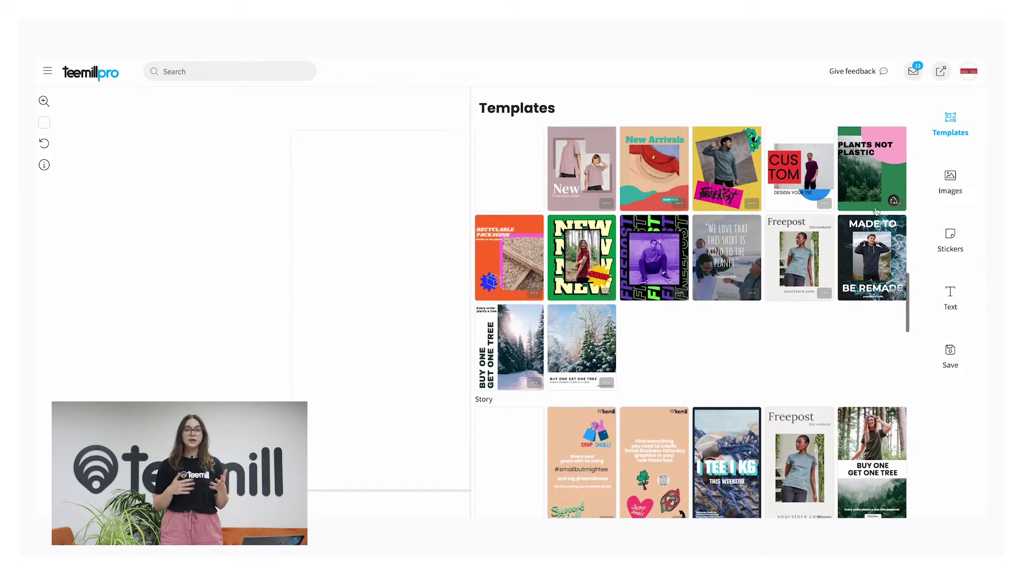
scroll(877, 212, "down", 8)
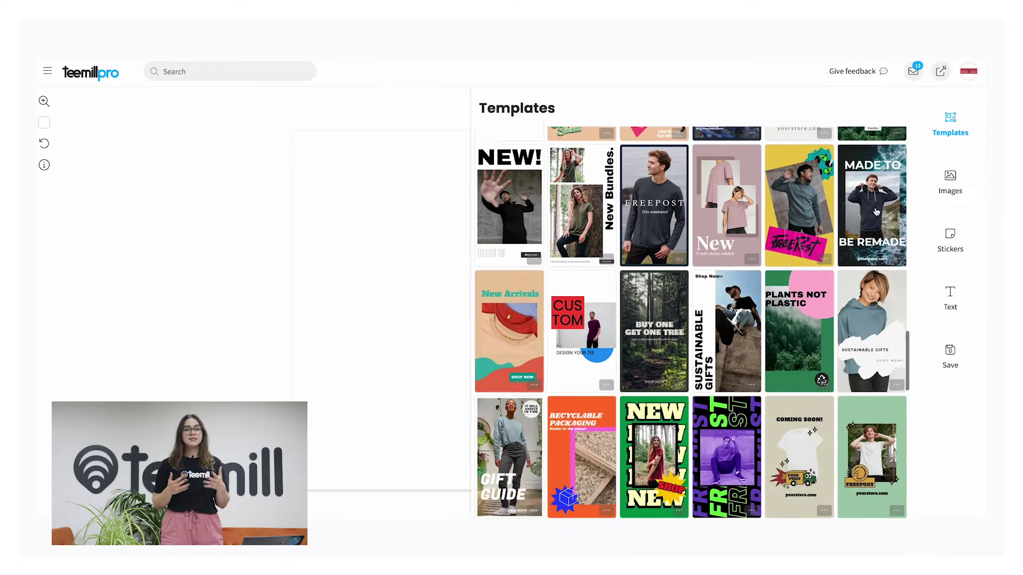
scroll(877, 207, "down", 6)
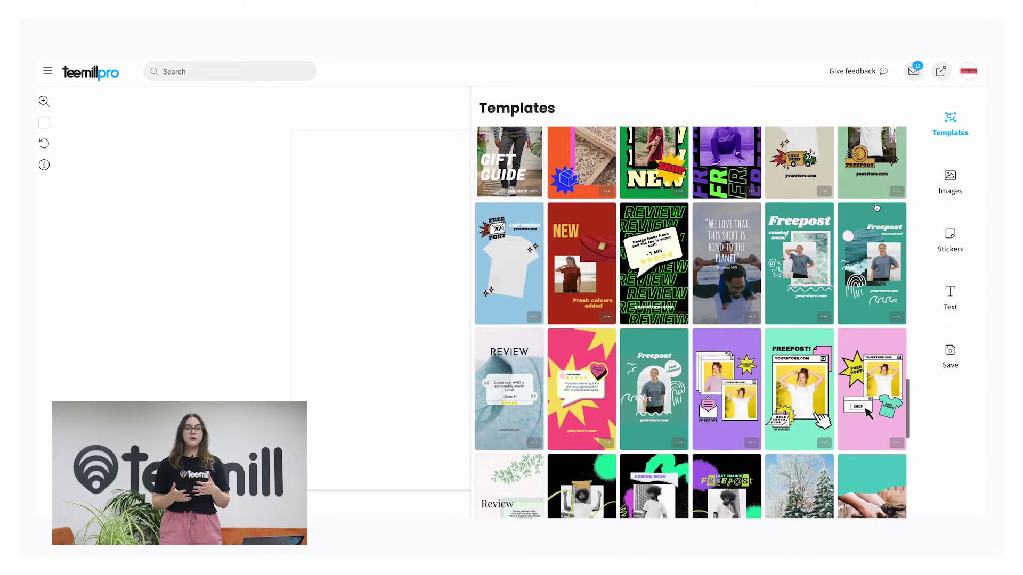
scroll(876, 208, "down", 10)
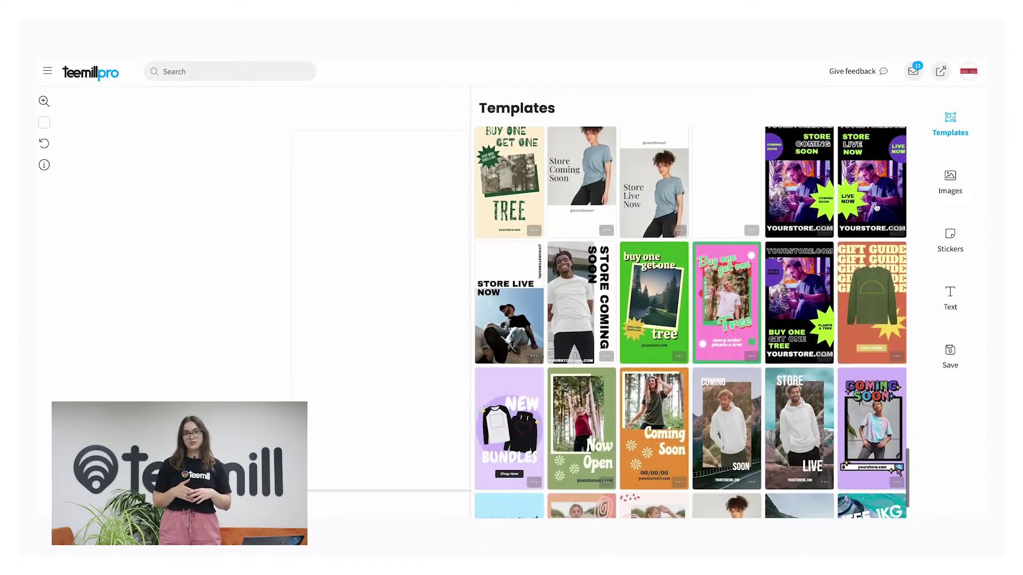
scroll(714, 342, "down", 5)
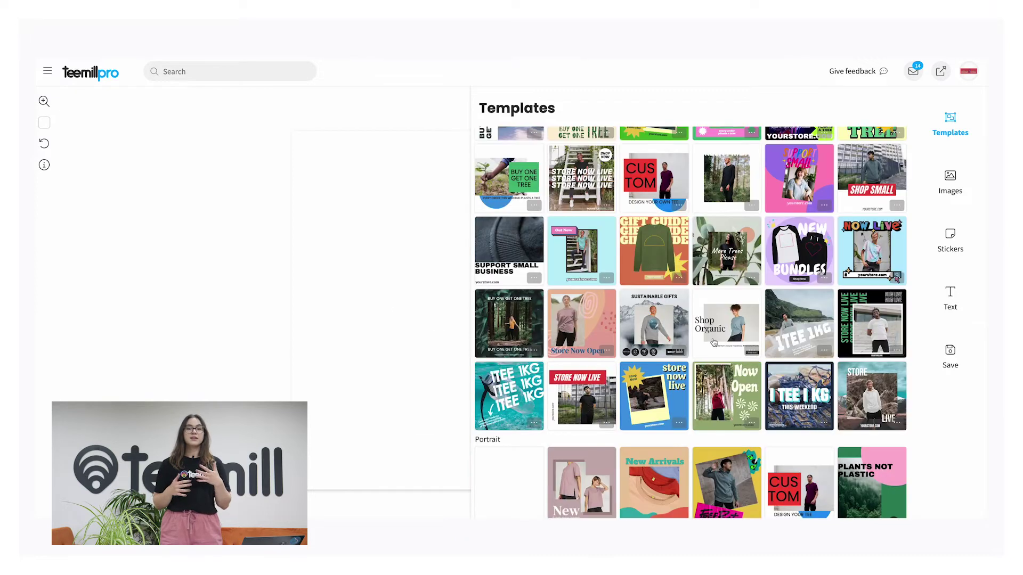
left_click(714, 342)
left_click(950, 123)
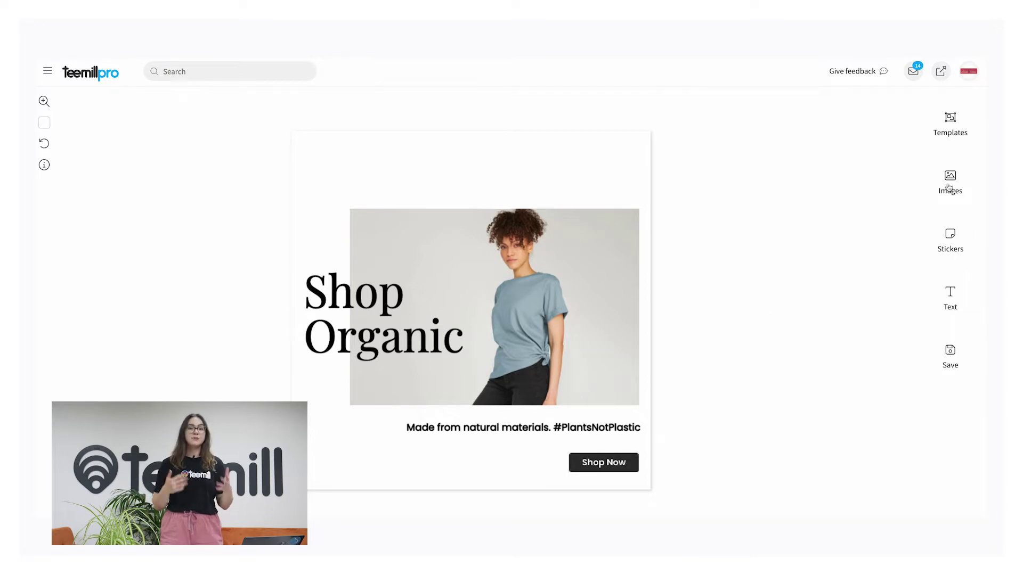
Search the mockup images for 'beh' to find the seated tote-bag photo
left_click(949, 187)
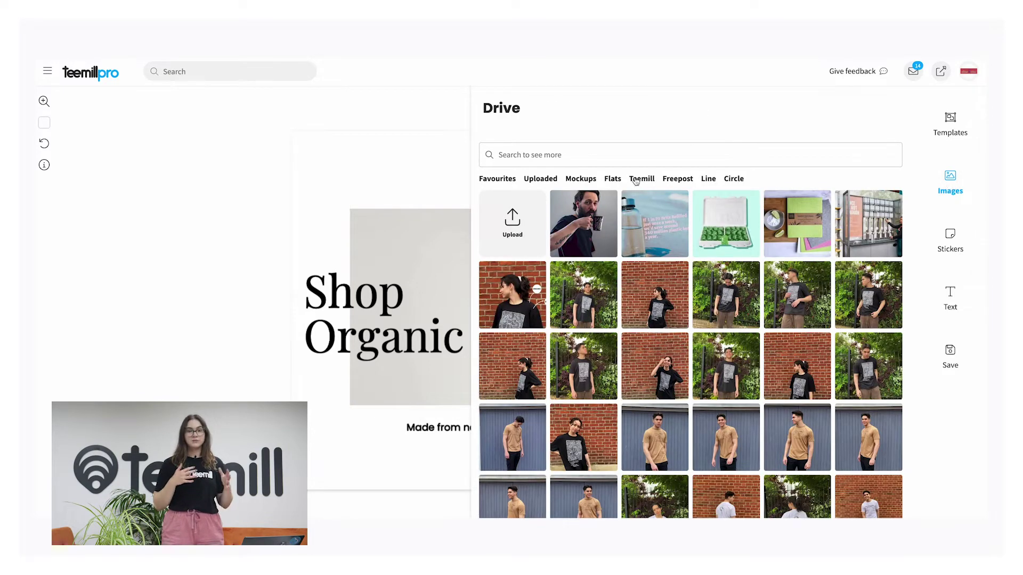
left_click(574, 184)
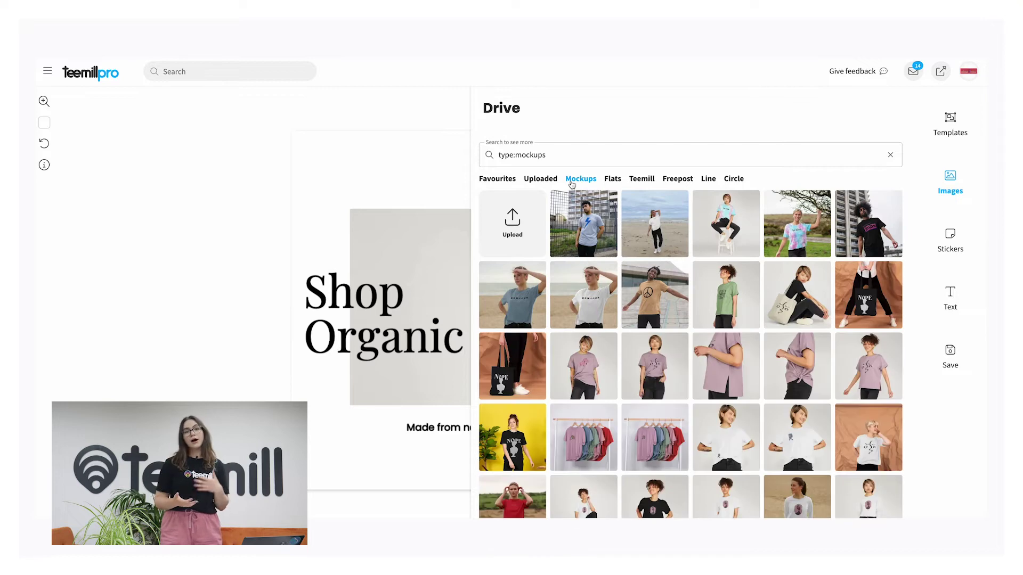
left_click(609, 183)
type("behind the scenes")
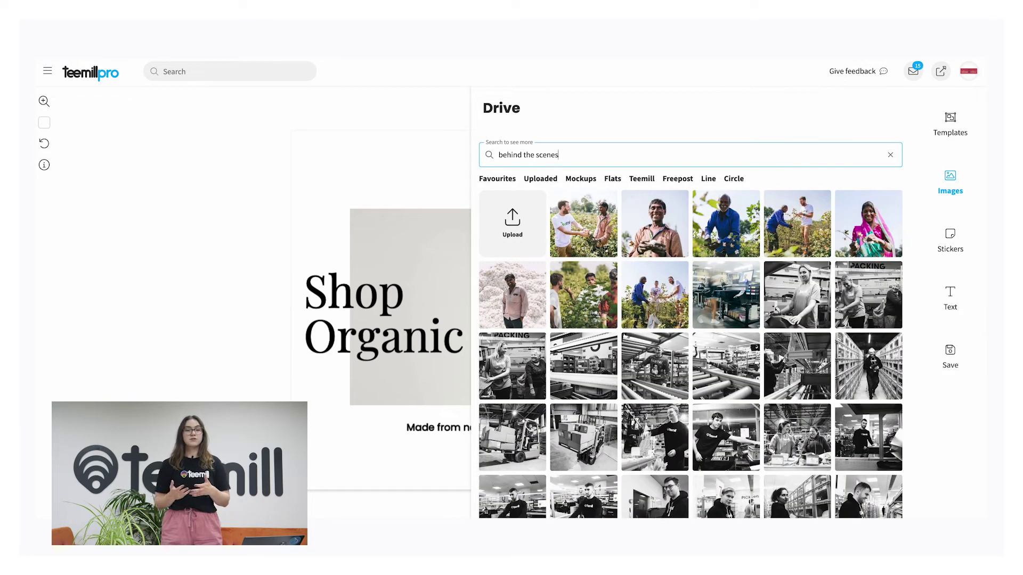
scroll(693, 274, "down", 10)
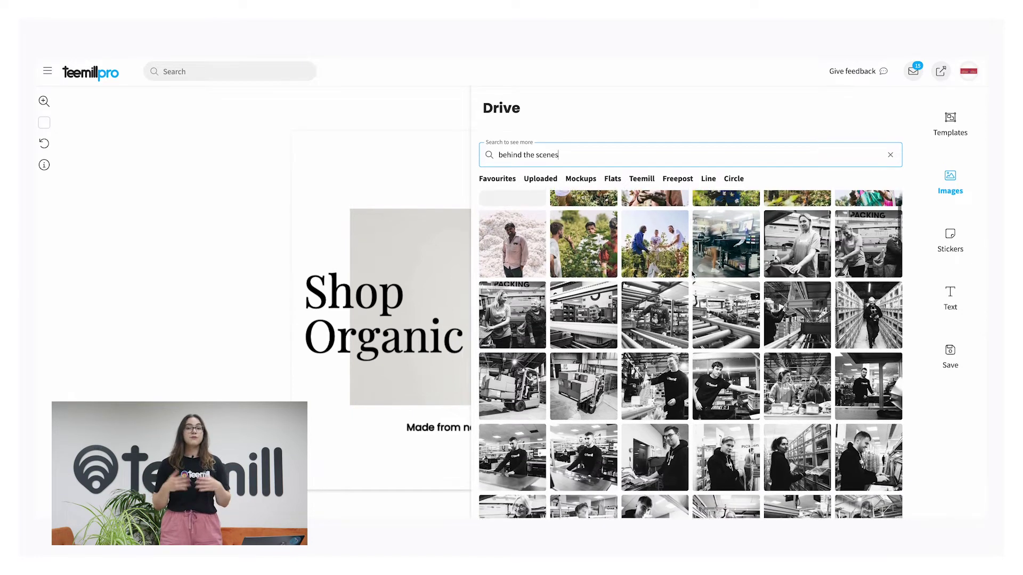
scroll(692, 275, "down", 4)
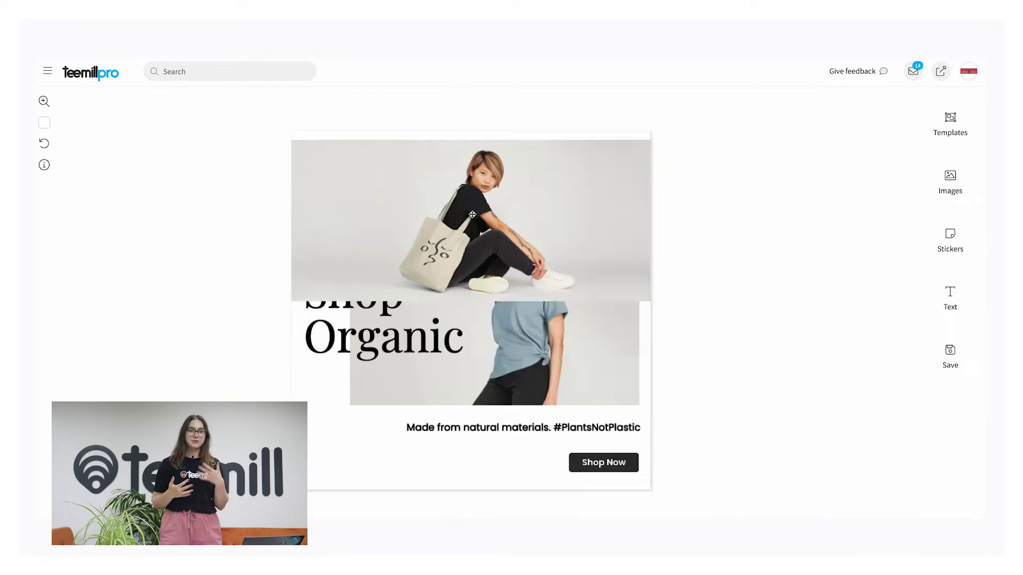
Enlarge the tote-bag photo, shift it left and send it behind the Shop Organic text
left_click_drag(709, 371, 788, 404)
left_click_drag(437, 322, 425, 321)
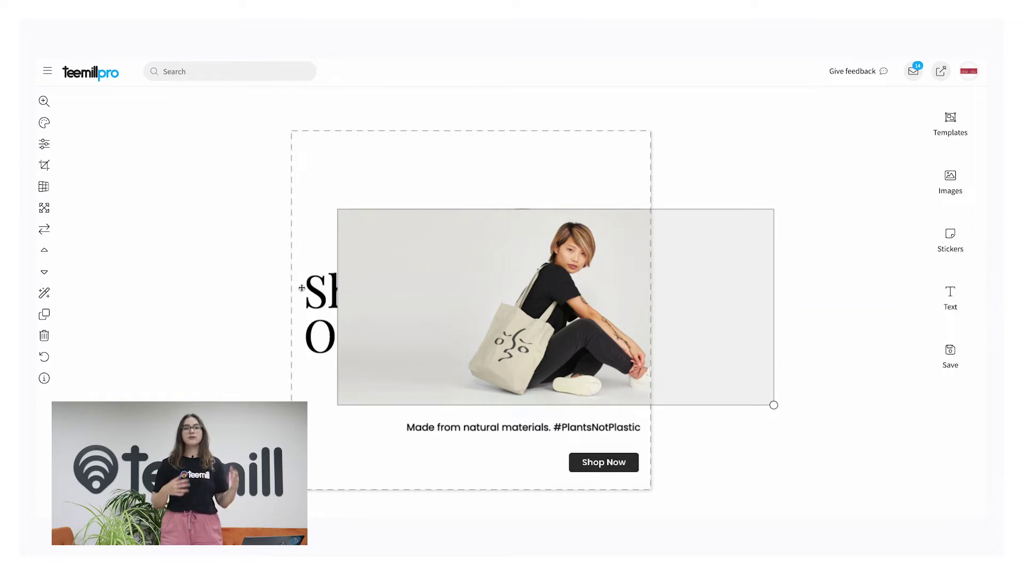
left_click(46, 272)
left_click_drag(399, 262, 397, 263)
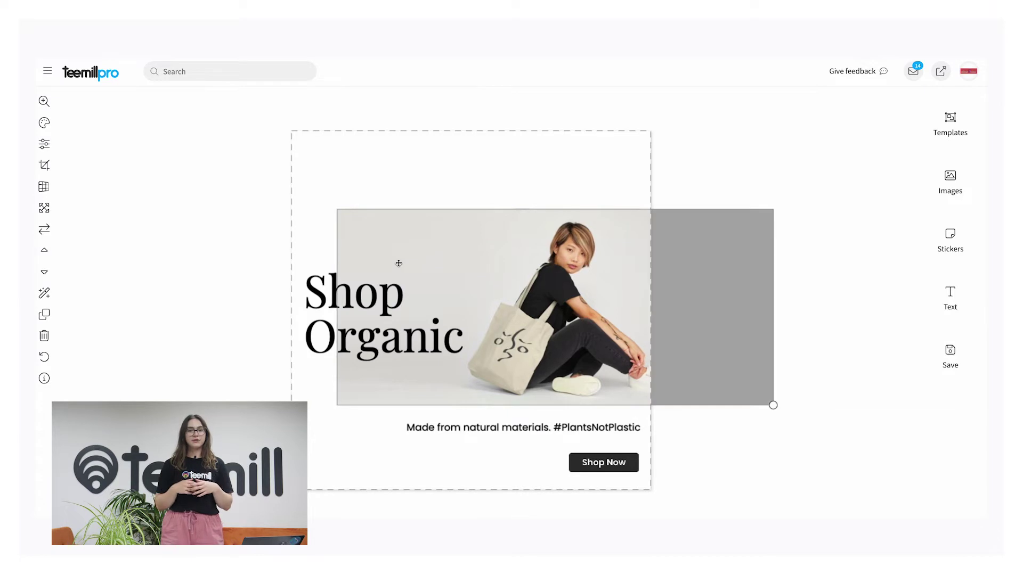
left_click(950, 238)
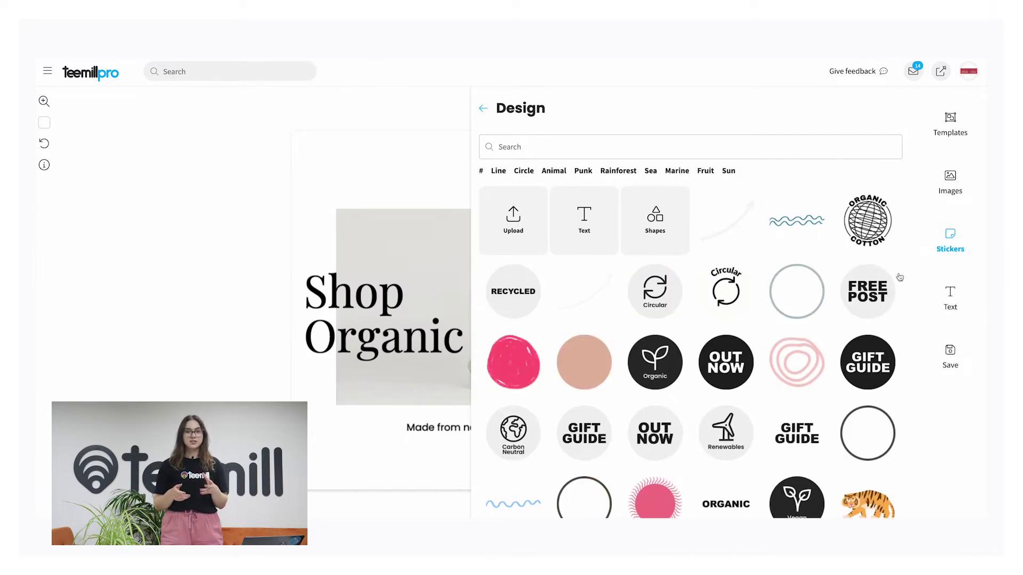
Add the black FREE POST sticker found by searching 'Freepost', shrink it and place it top-left
scroll(834, 346, "down", 10)
scroll(834, 347, "down", 10)
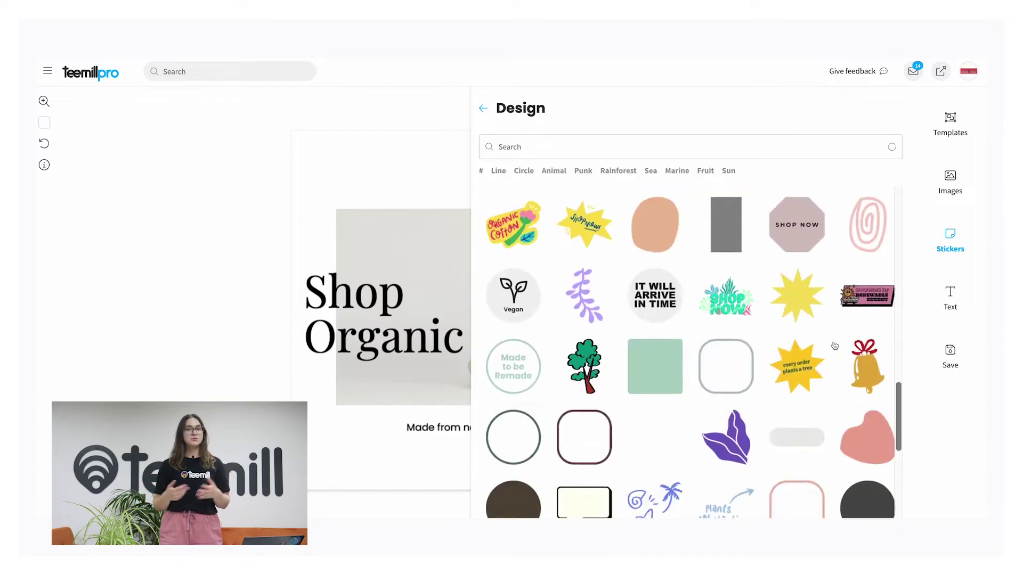
scroll(834, 346, "down", 5)
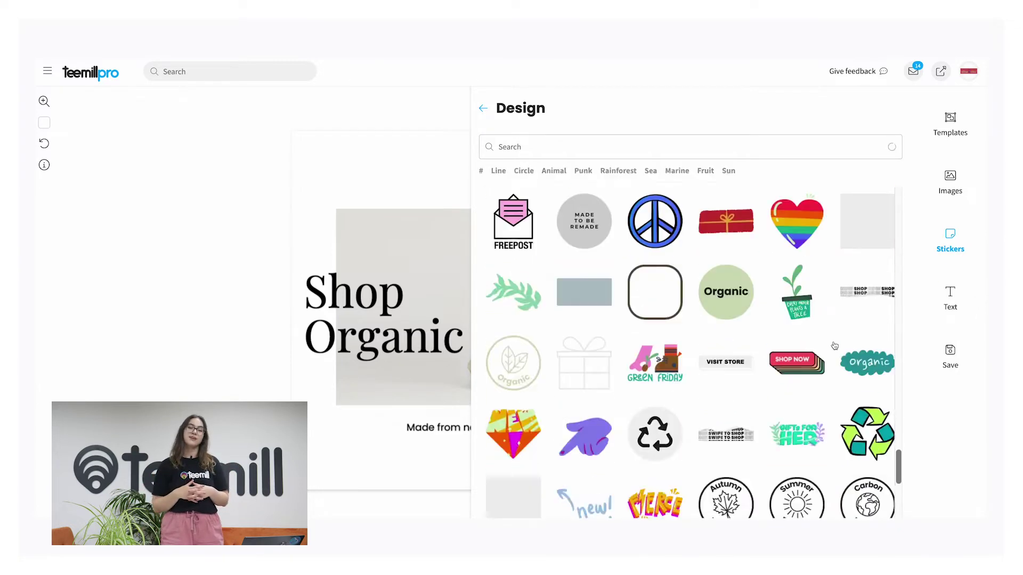
left_click(545, 149)
type("Freepost")
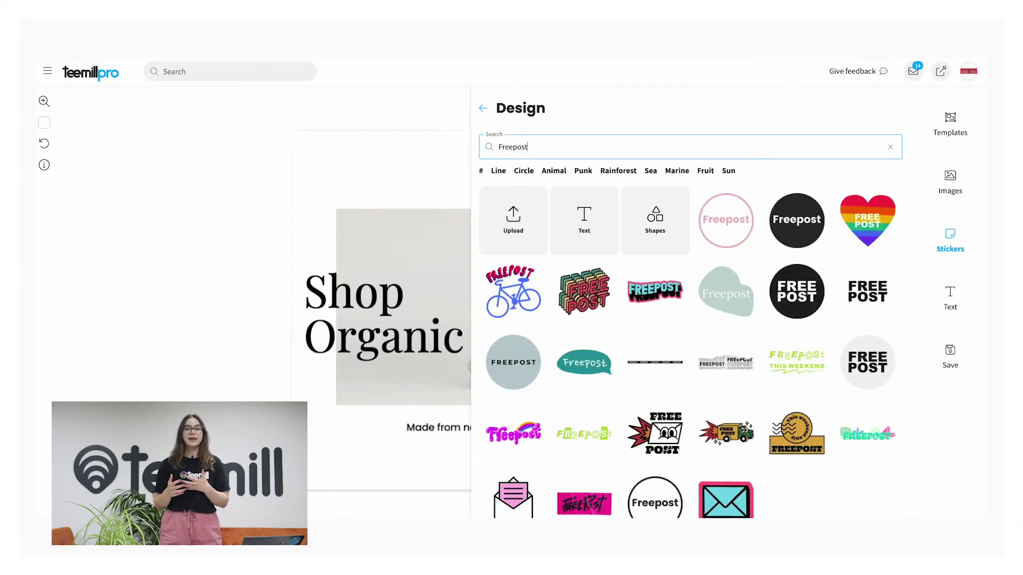
left_click(787, 307)
left_click_drag(411, 247, 382, 221)
left_click_drag(350, 187, 356, 214)
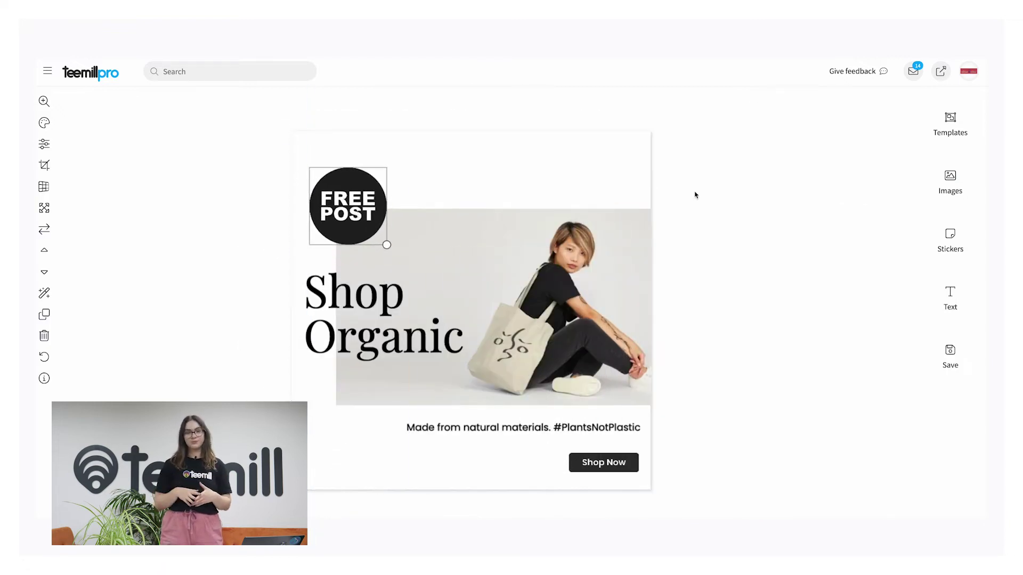
left_click(768, 200)
Add a purple circle from the basic shapes, shrink it and move it up behind the FREE POST sticker
left_click(947, 242)
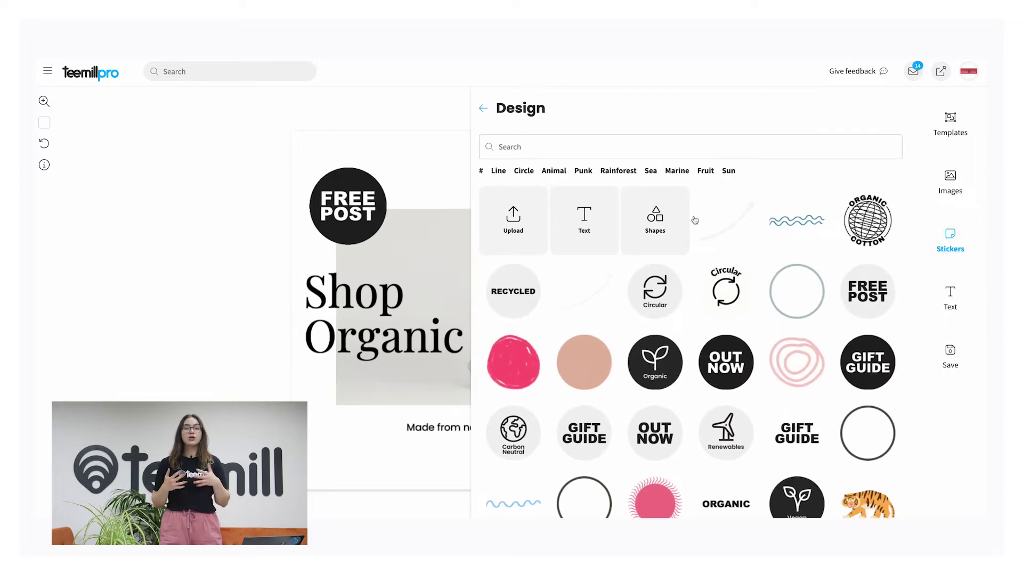
left_click(658, 242)
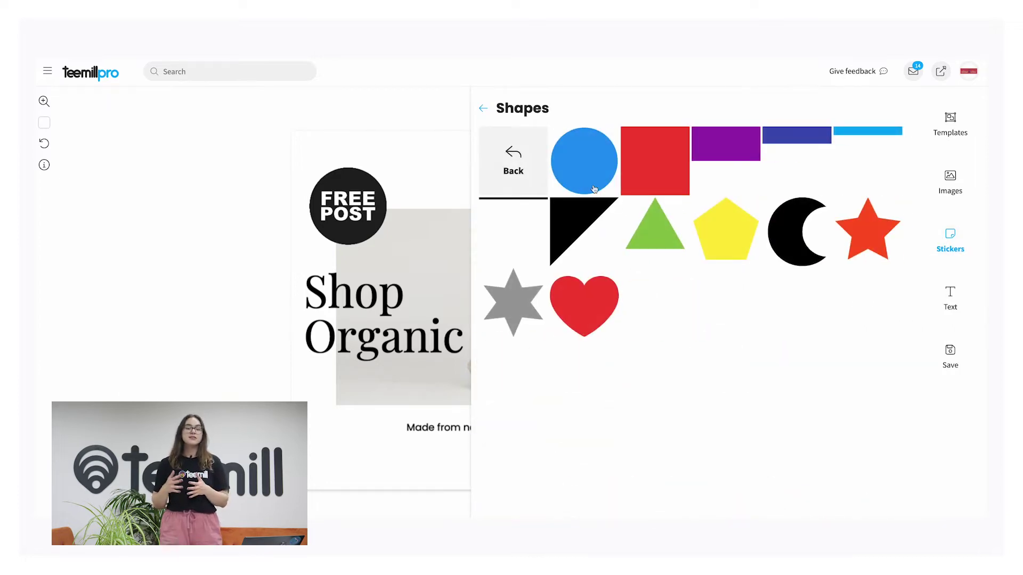
left_click(583, 186)
left_click(434, 267)
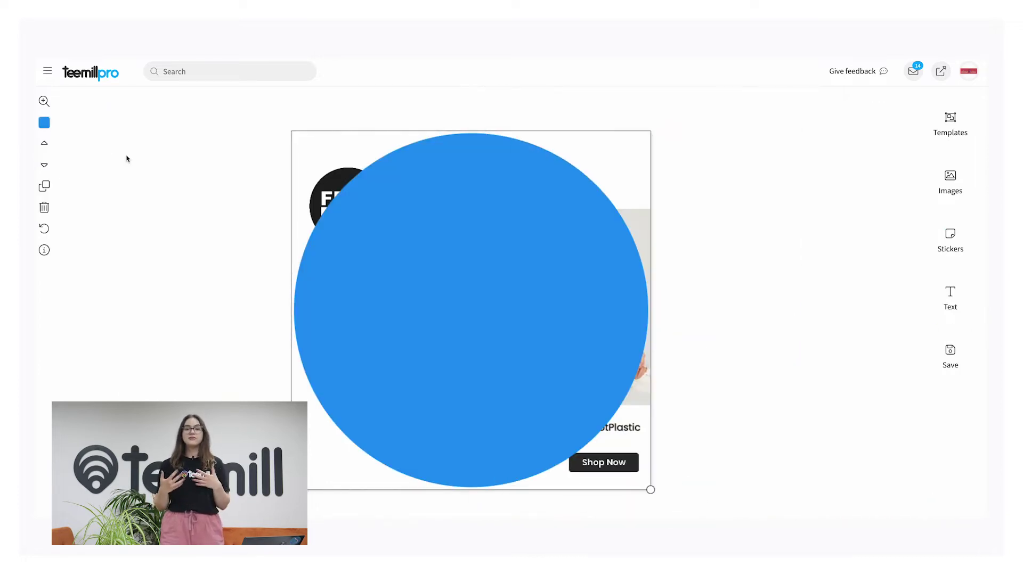
left_click(44, 123)
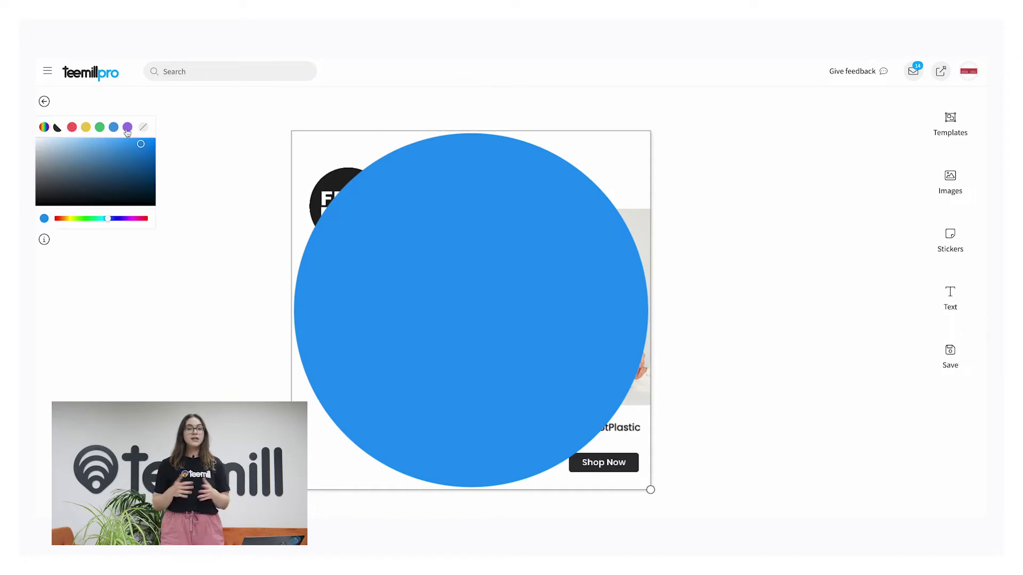
left_click(128, 128)
left_click_drag(650, 489, 510, 350)
left_click_drag(402, 245, 414, 170)
Set the design background to a light blue, shifted toward lavender
left_click(45, 124)
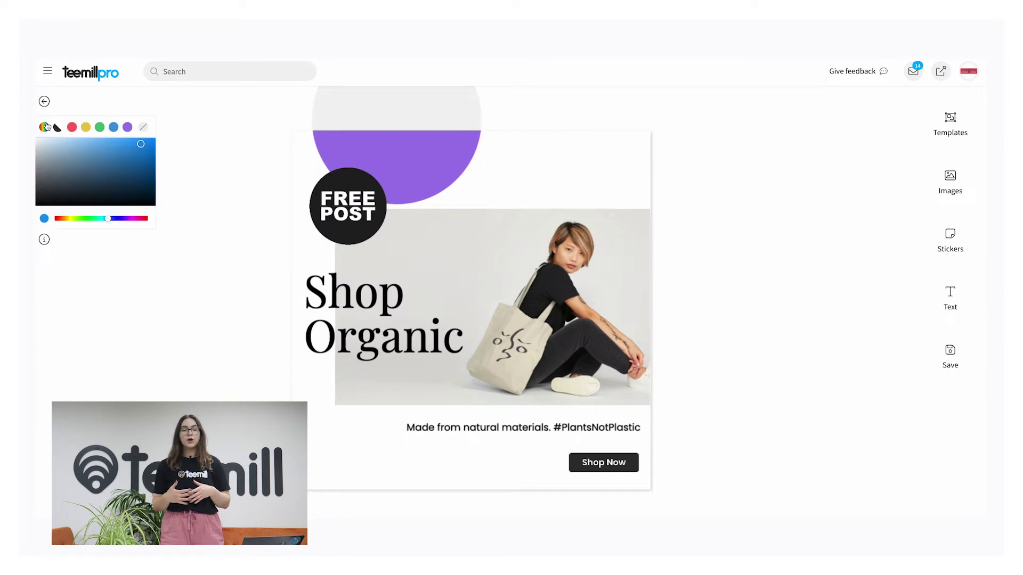
left_click(61, 141)
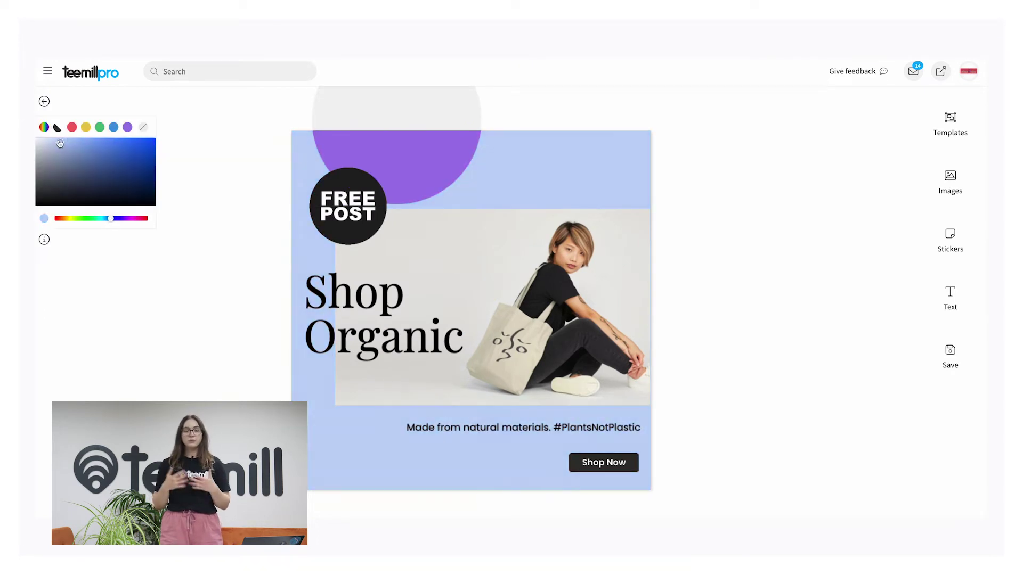
left_click(113, 221)
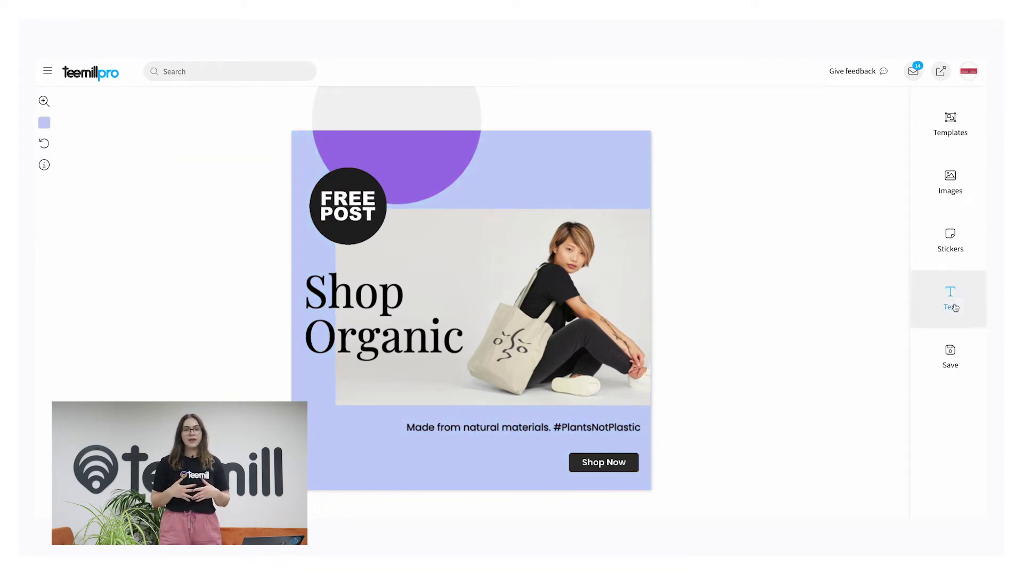
Add the SAVE FERRETS text style to the design
left_click(949, 299)
scroll(834, 300, "down", 10)
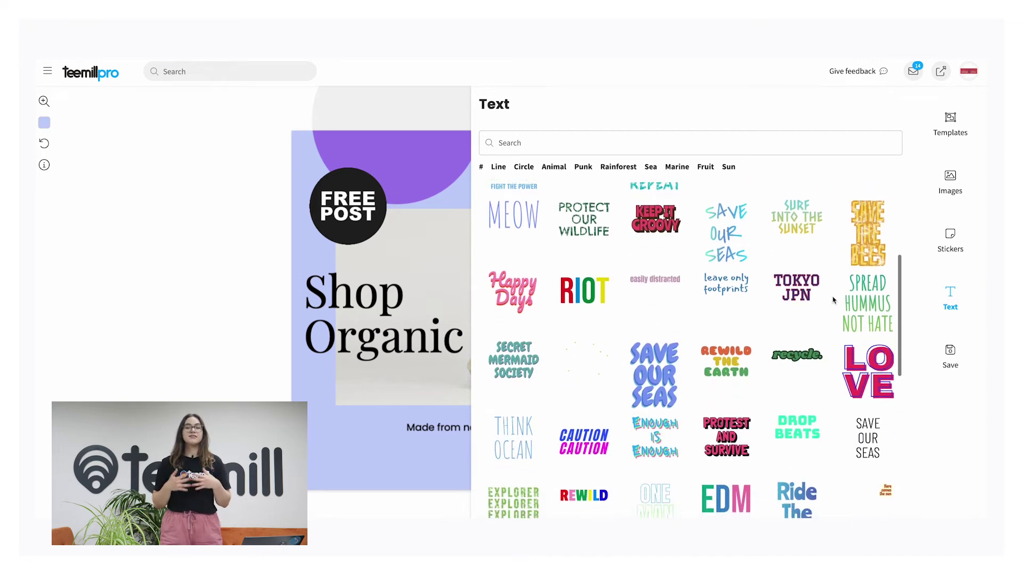
scroll(834, 299, "down", 10)
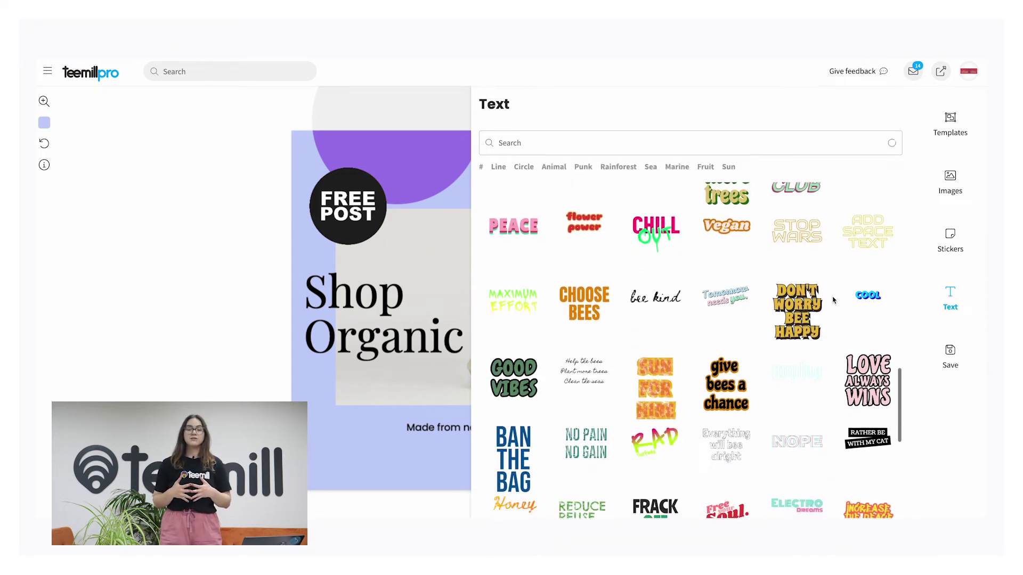
scroll(834, 300, "down", 10)
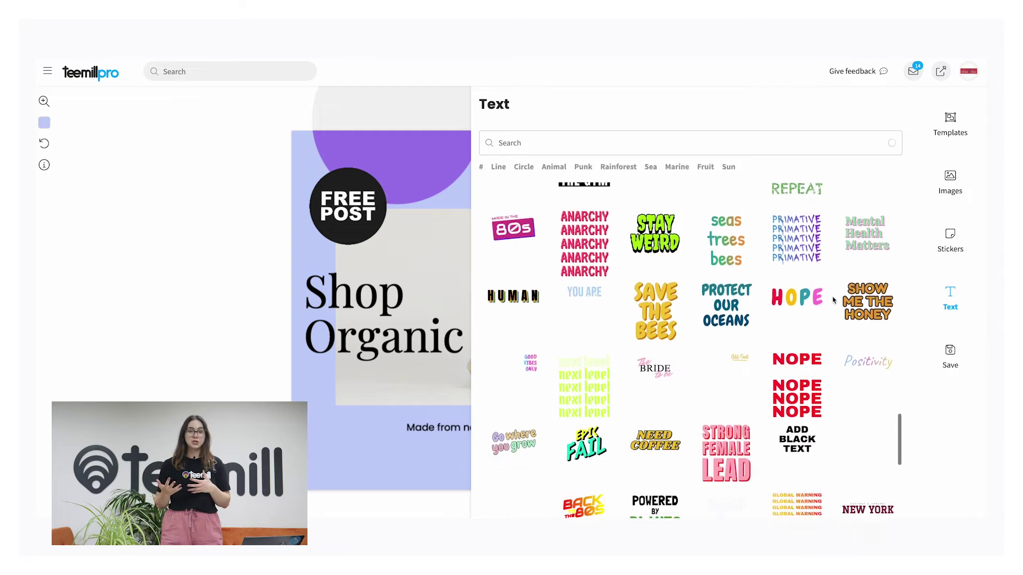
scroll(833, 300, "down", 5)
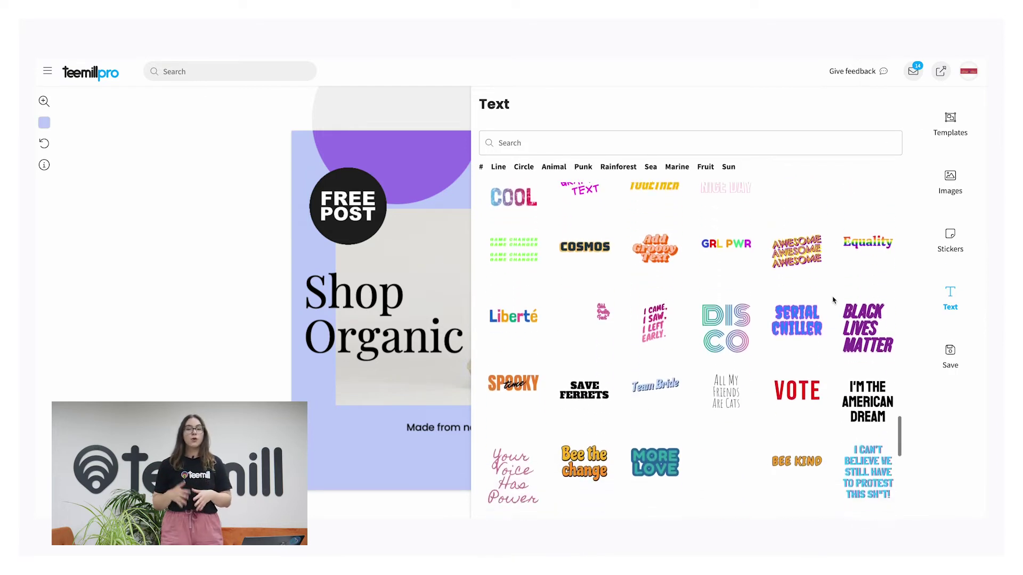
left_click(579, 380)
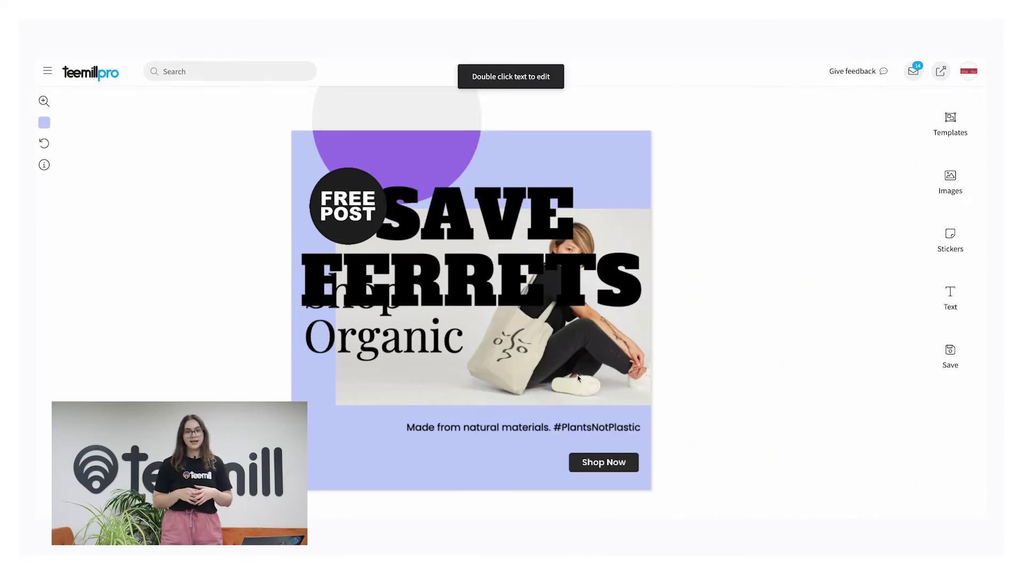
Replace the text style's wording with 'This weekend only' and apply it
double_click(533, 280)
key("ctrl+a")
key("BackSpace")
type("This wee")
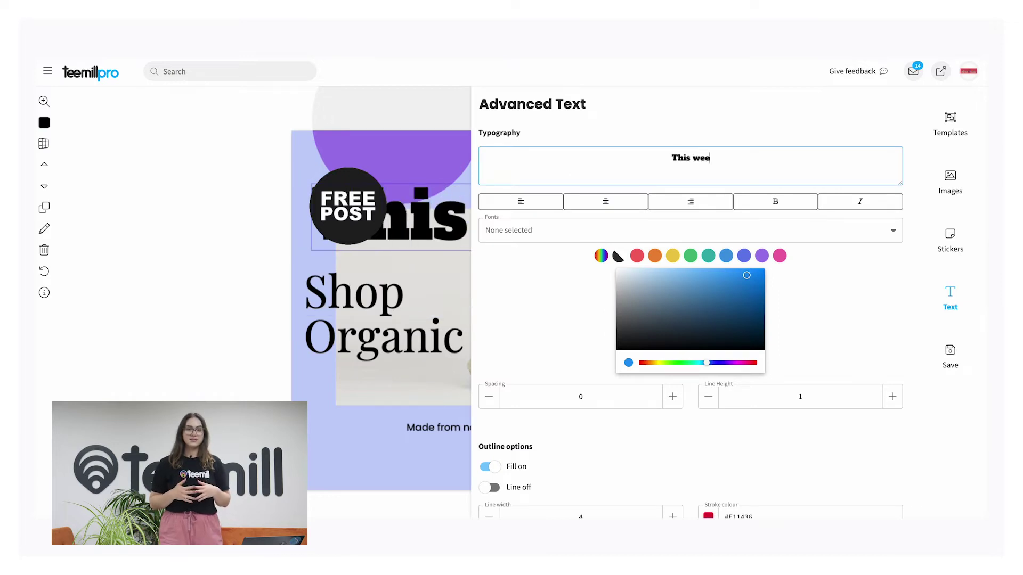
type("kend onl")
scroll(892, 308, "down", 8)
scroll(892, 307, "down", 3)
left_click(520, 497)
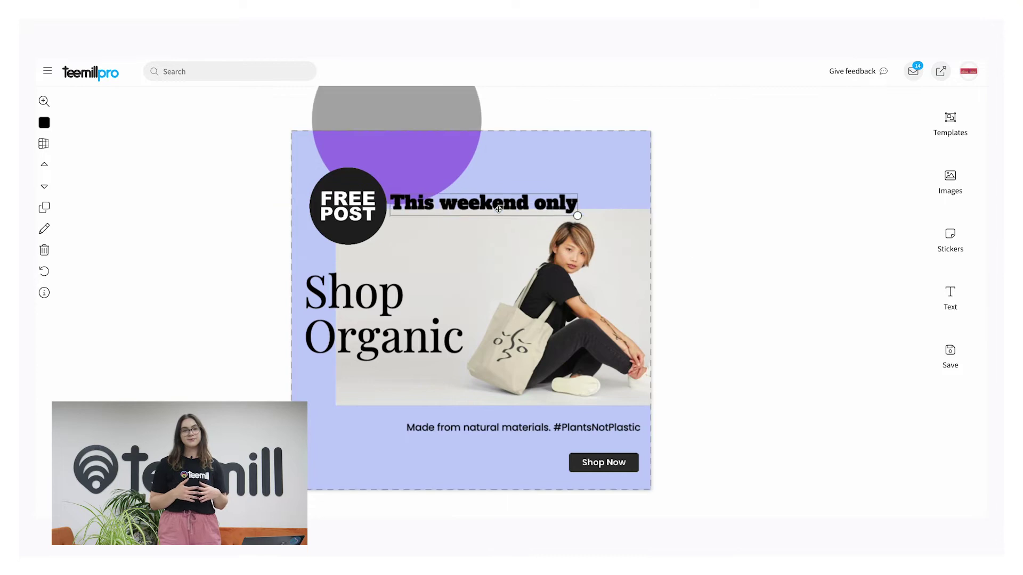
Raise the headline slightly and shrink the photo so it ends at the canvas edge
left_click_drag(498, 210, 498, 200)
left_click(625, 292)
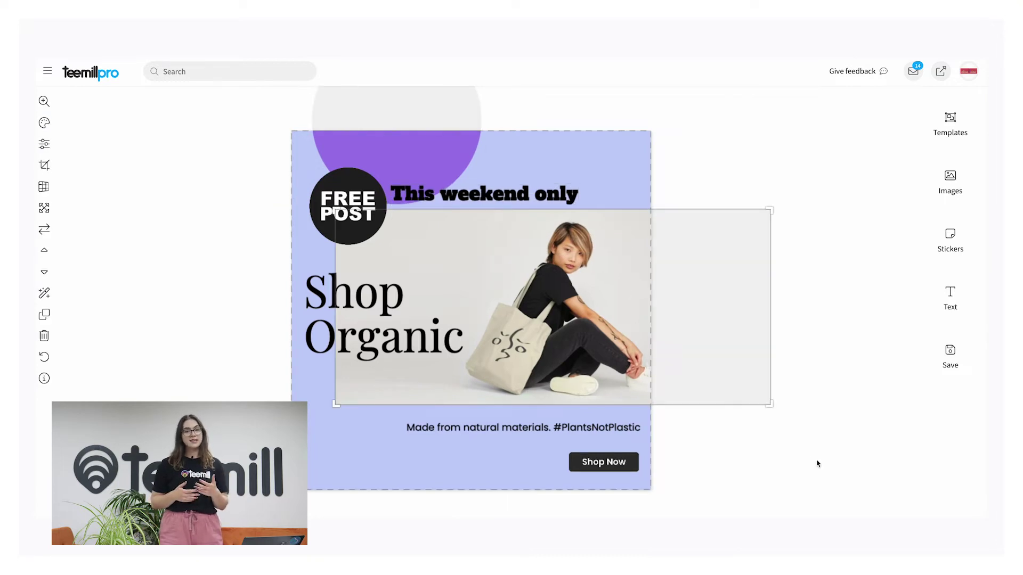
left_click_drag(771, 403, 650, 405)
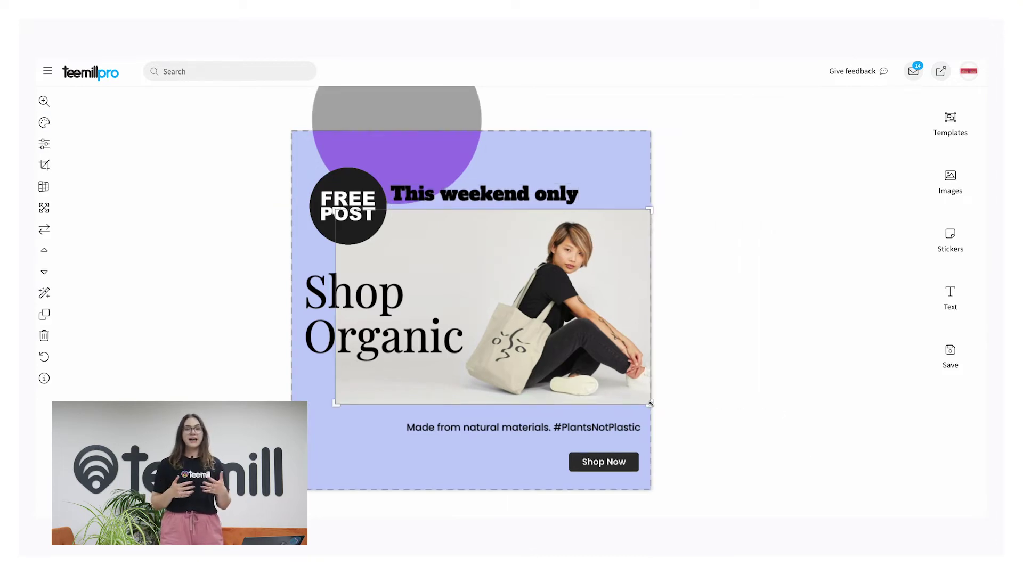
Flip the photo horizontally and back, then show the keyboard controls list
left_click(348, 213)
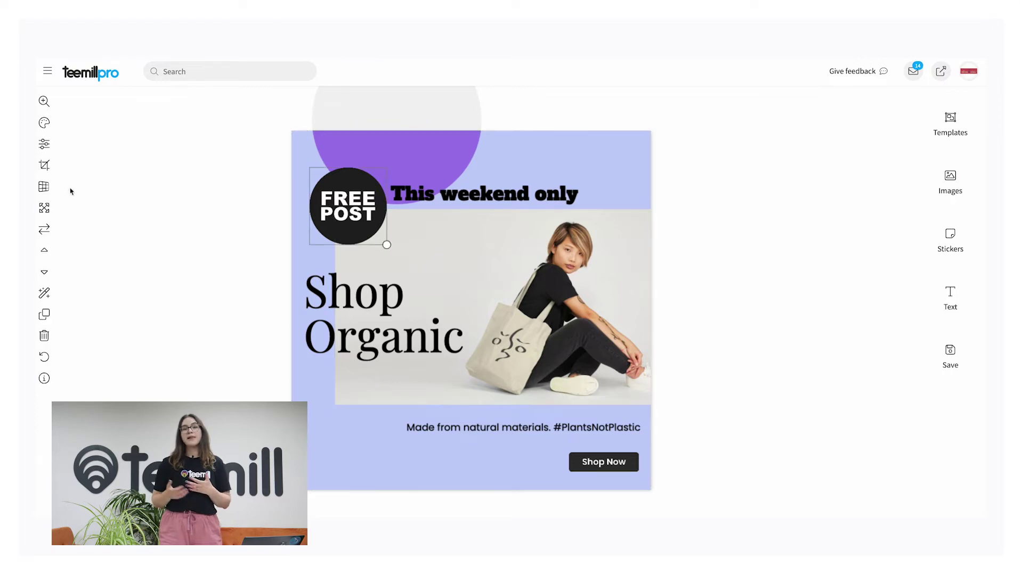
left_click(252, 237)
left_click(620, 283)
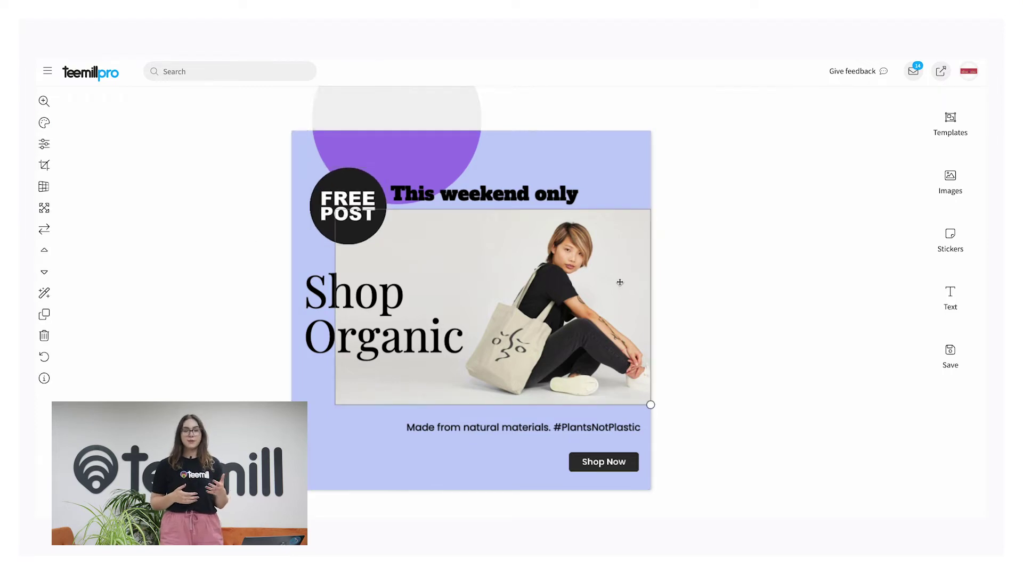
left_click(44, 229)
left_click(44, 229)
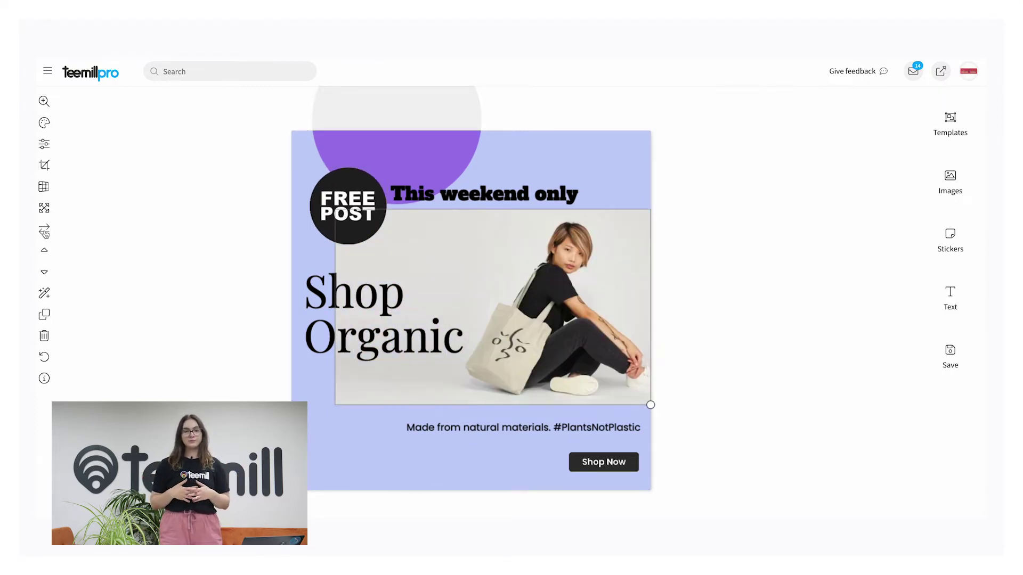
left_click(45, 166)
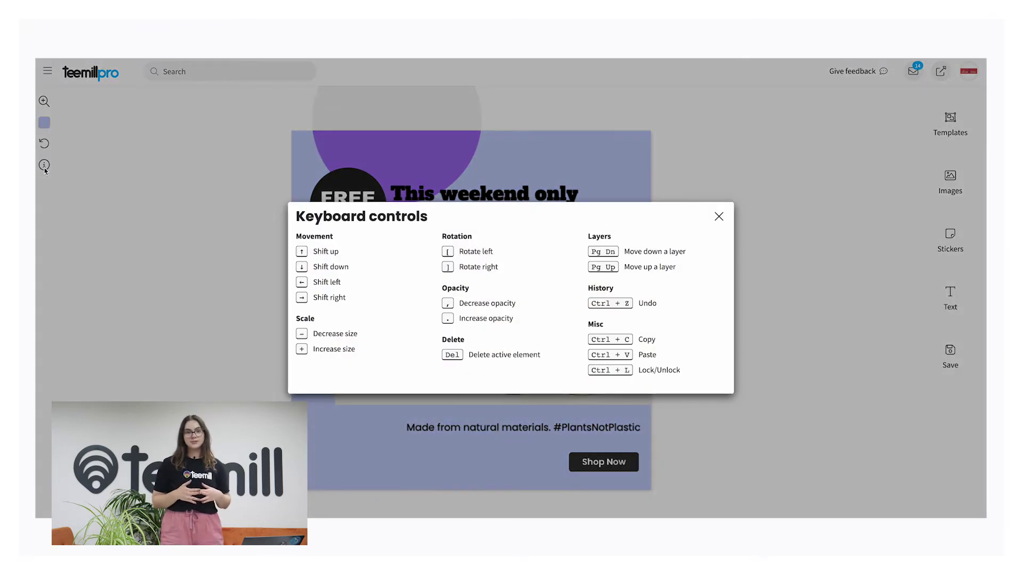
Close the Keyboard controls list and select the purple circle
left_click(374, 150)
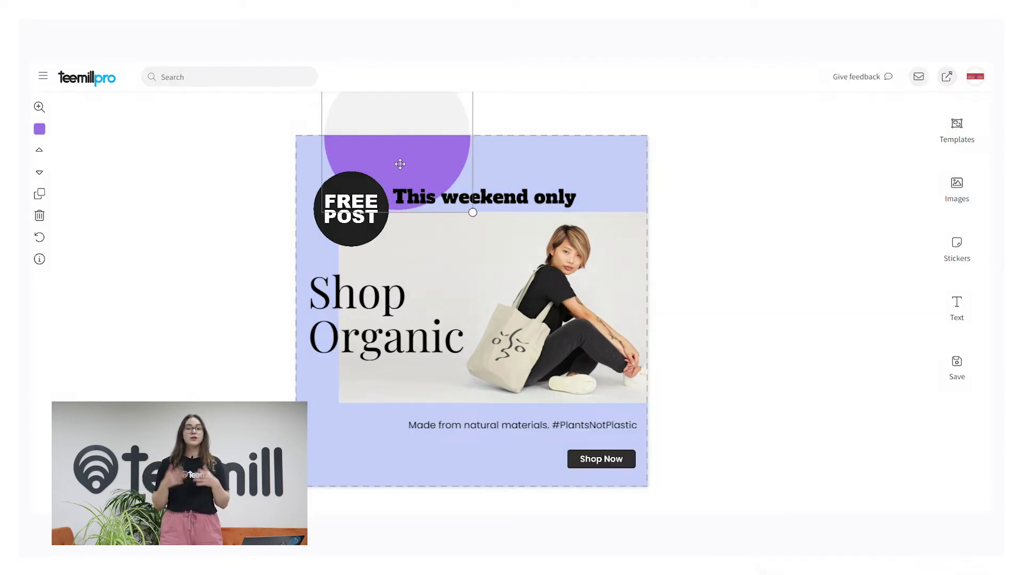
Lower the purple circle's opacity, then paste a duplicate and delete it again
key("comma")
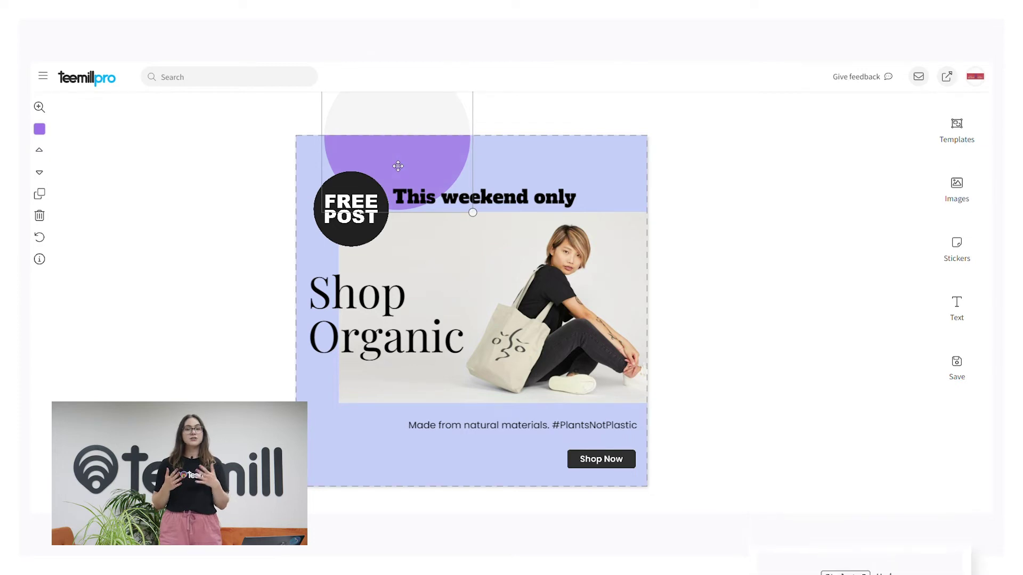
key("ctrl+c")
key("ctrl+v")
left_click_drag(398, 166, 532, 240)
key("Delete")
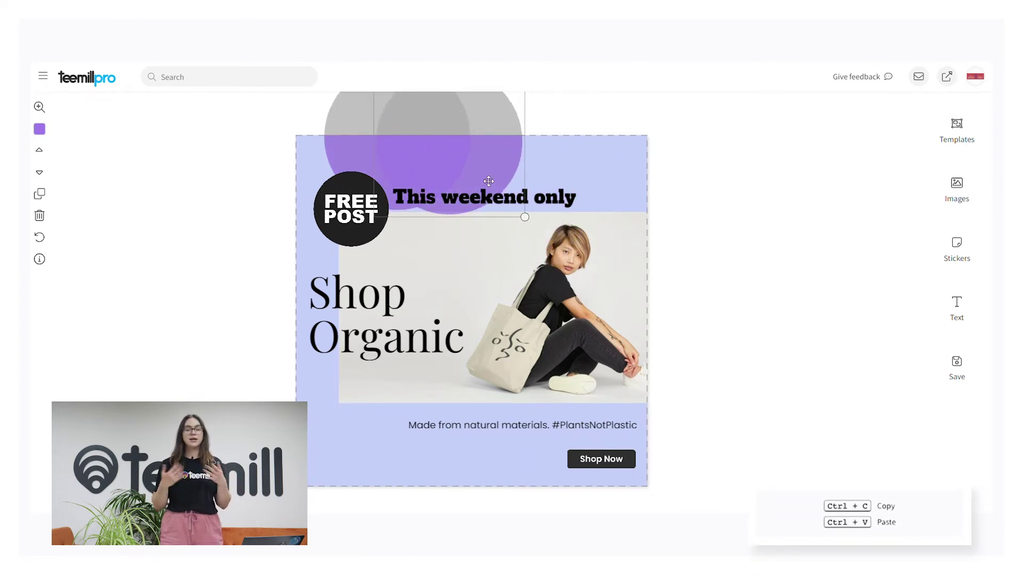
left_click(496, 285)
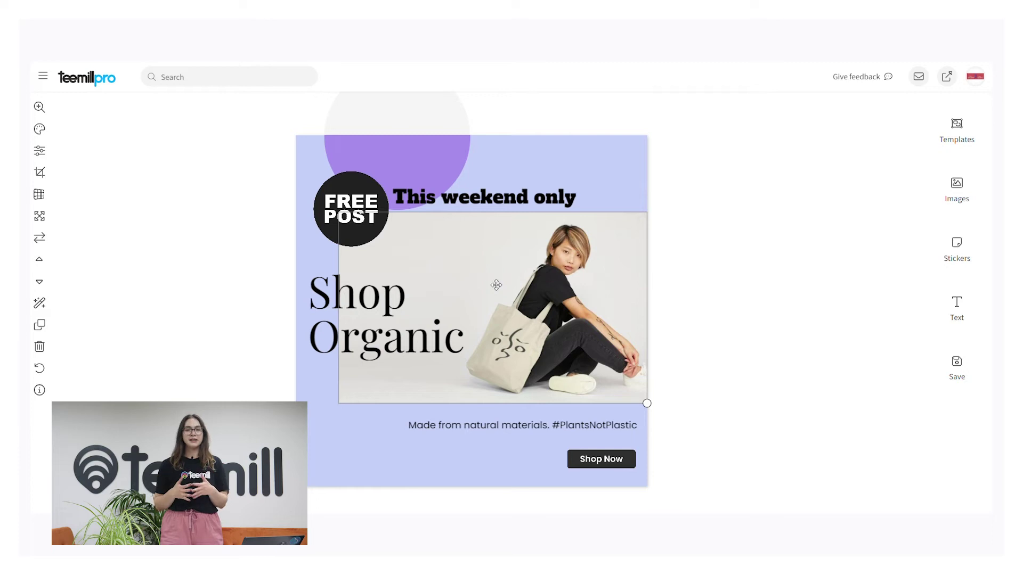
left_click(910, 343)
Set the export options to PNG file type at Ridiculous quality
left_click(949, 360)
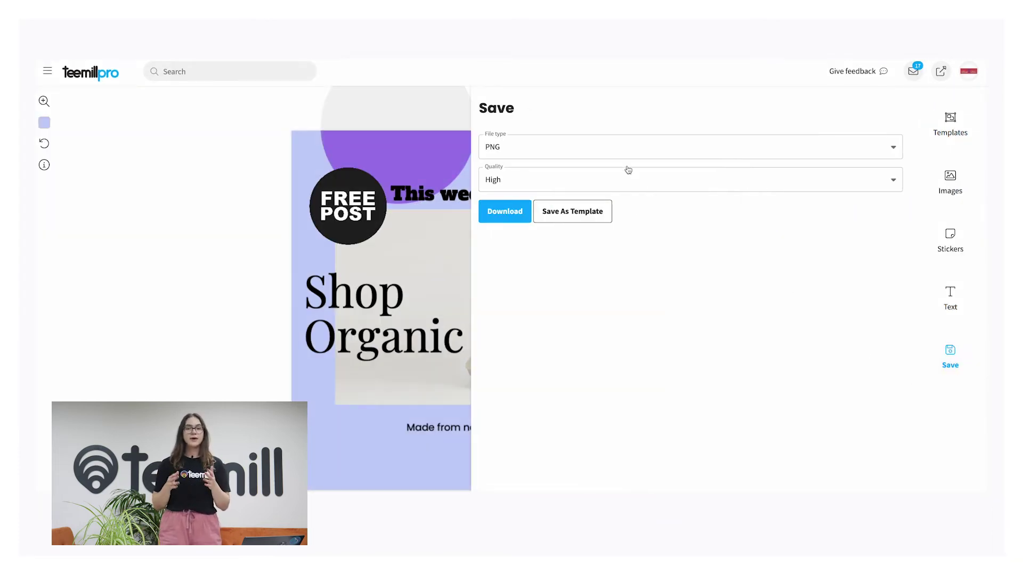
left_click(615, 156)
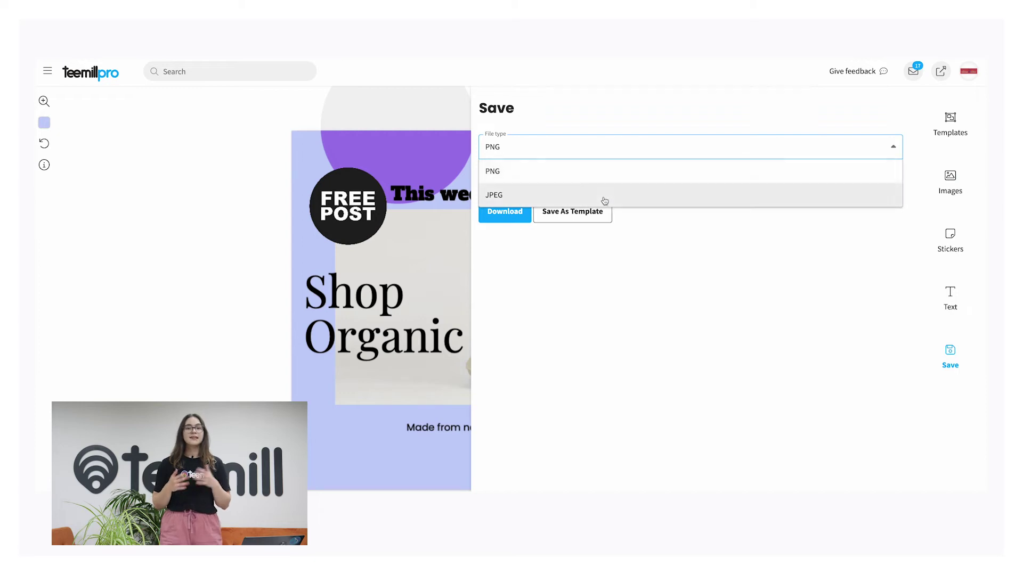
left_click(609, 149)
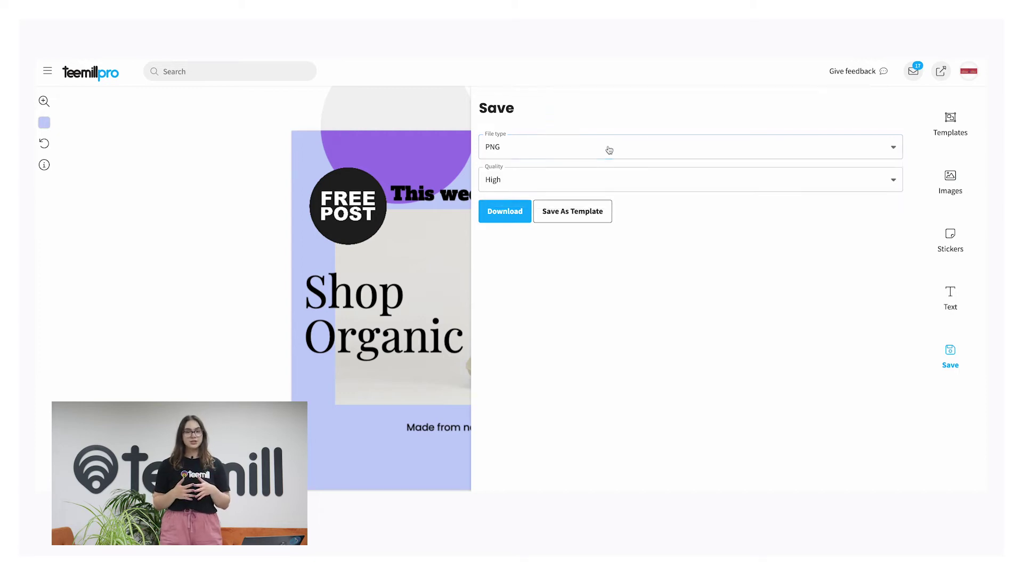
left_click(597, 179)
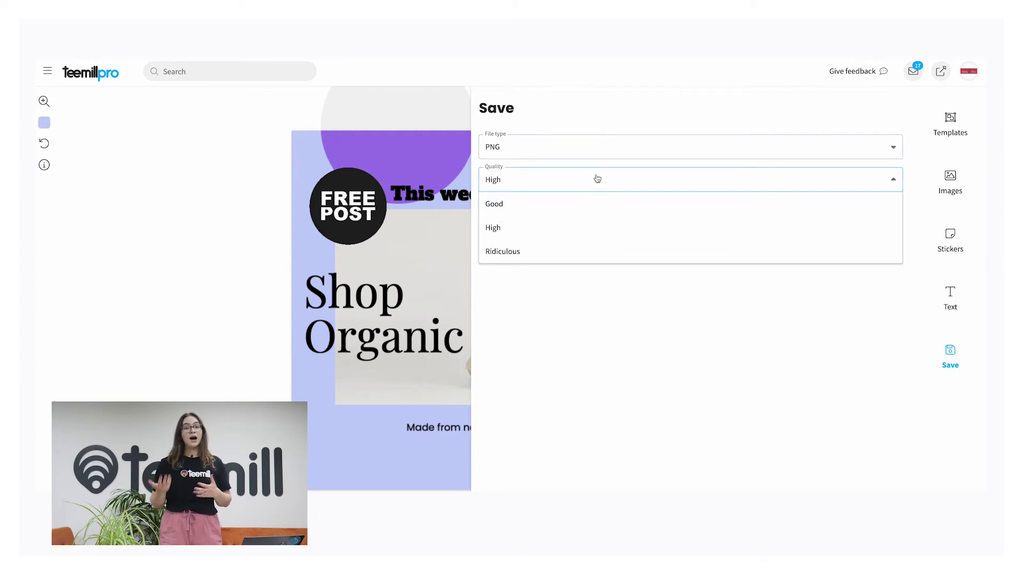
left_click(569, 249)
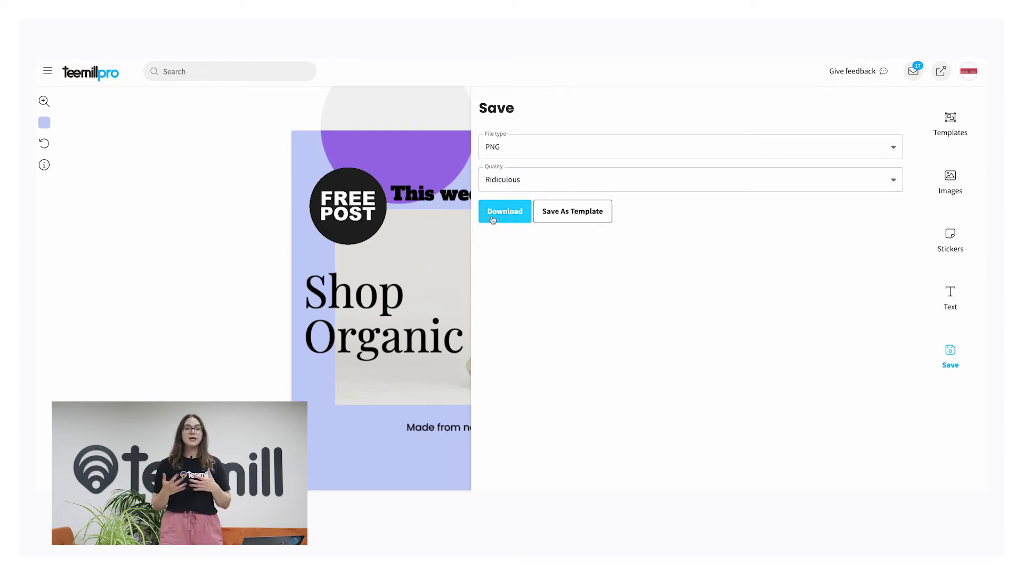
Download the design as an image and save it as a template
left_click(491, 218)
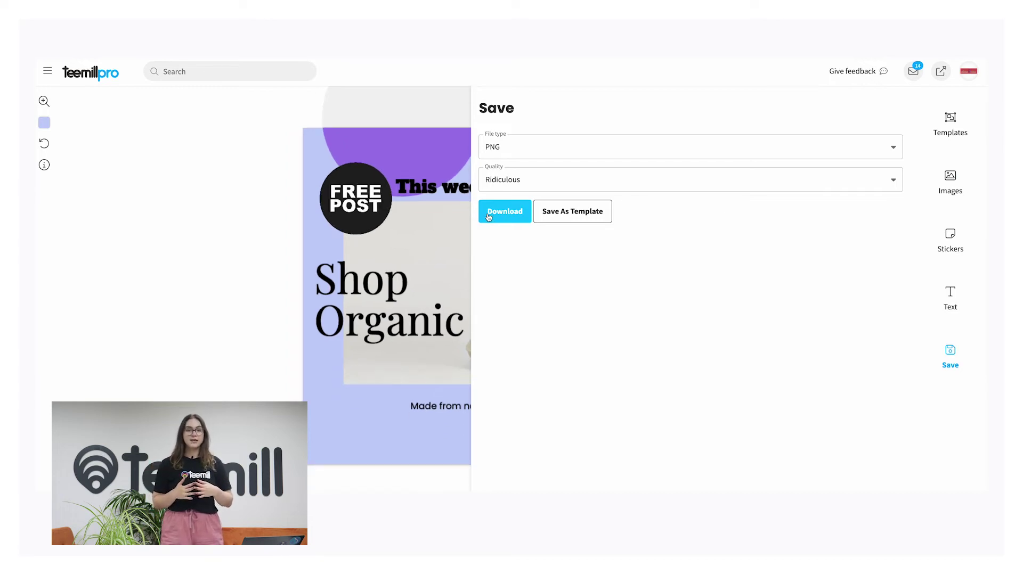
left_click(550, 213)
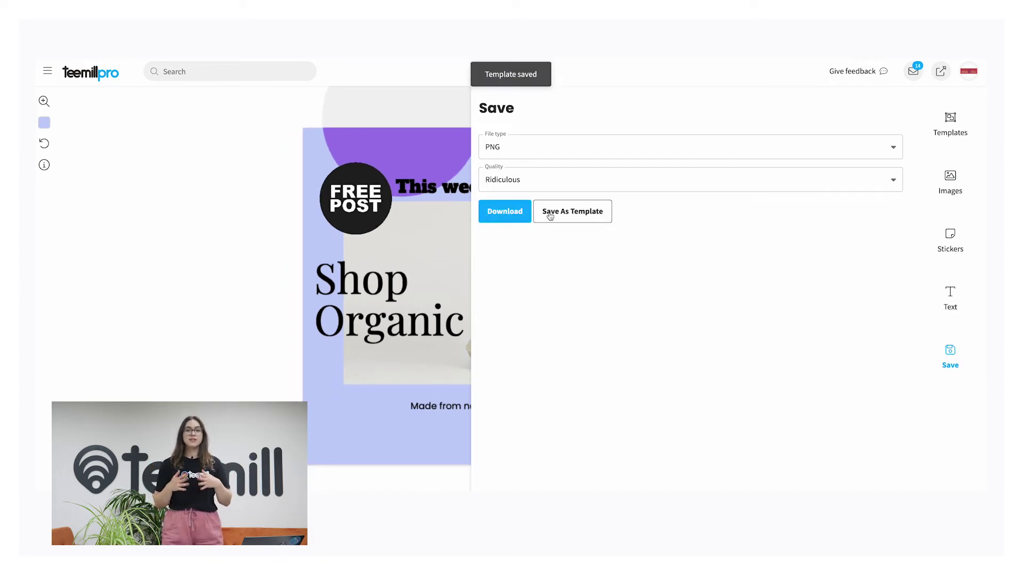
left_click(949, 128)
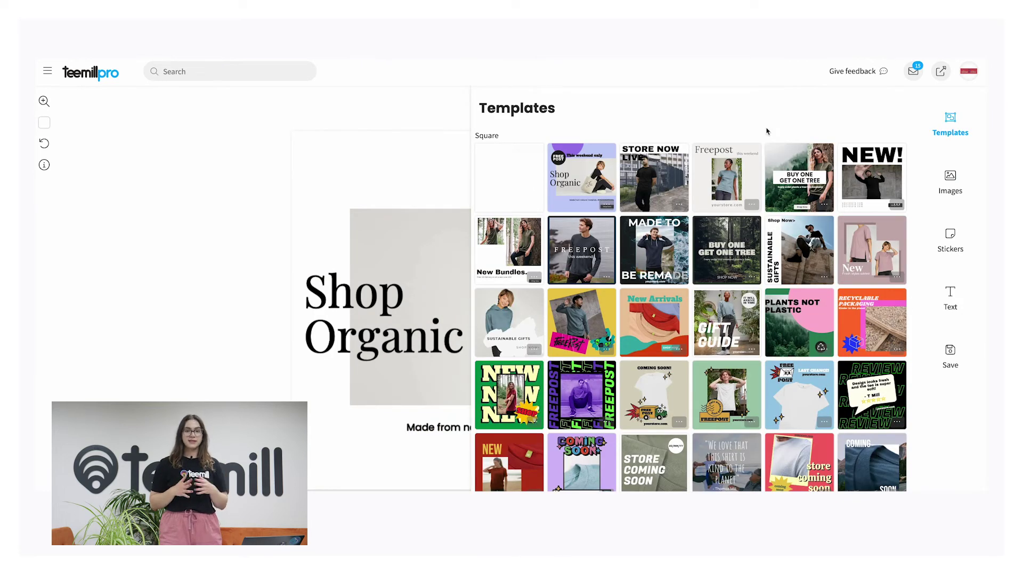
Load the saved Shop Organic template and reopen the export options, now offering Share
left_click(566, 207)
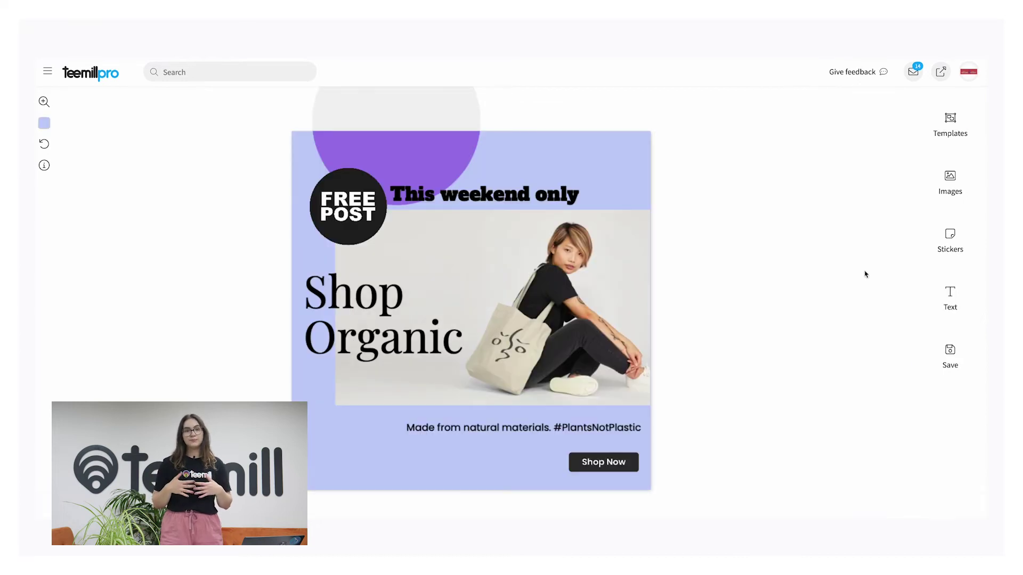
left_click(950, 357)
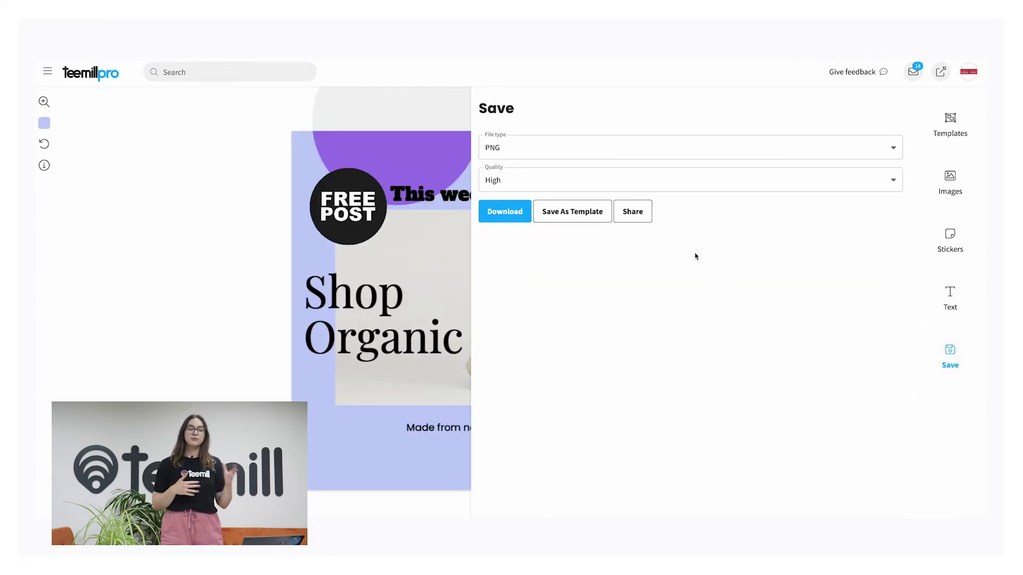